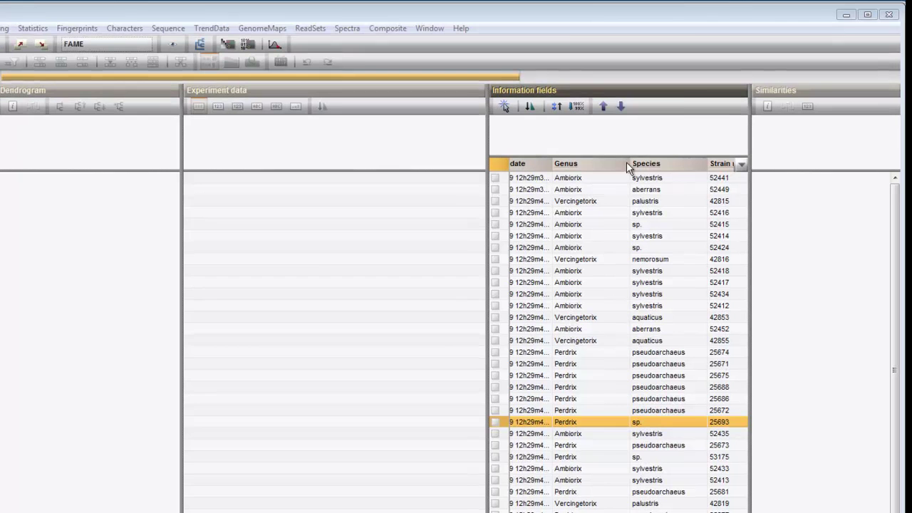
Create colour-coded groups from the Species field, such as sylvestris, pseudoarchaeus and sp
{"action": "right_click", "coordinate": [675, 166]}
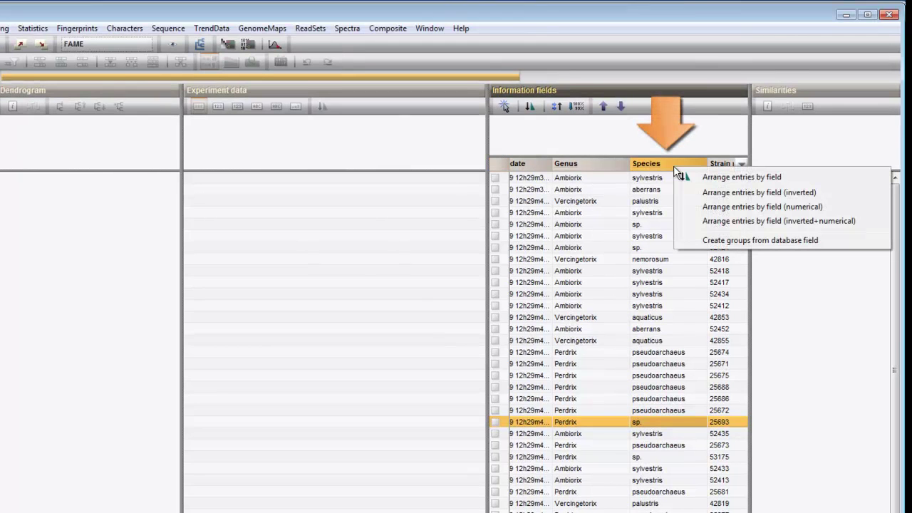
{"action": "left_click", "coordinate": [718, 242]}
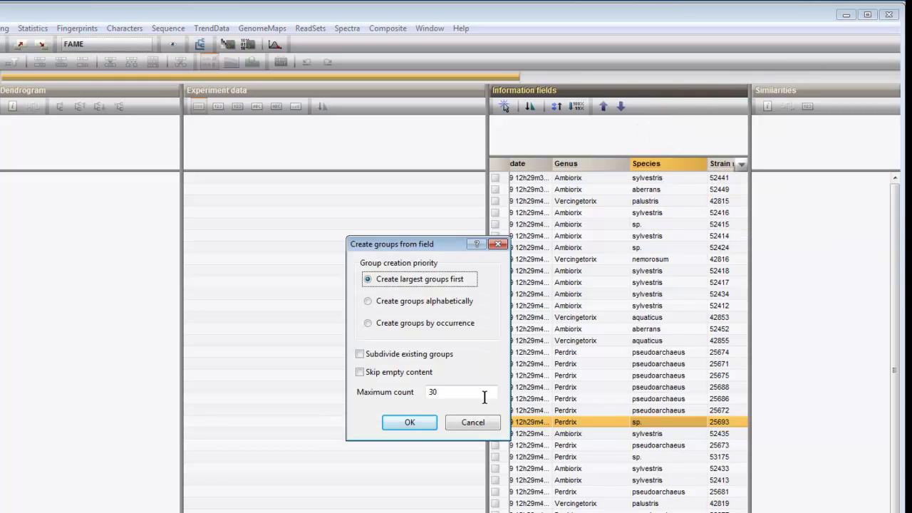
{"action": "left_click", "coordinate": [412, 423]}
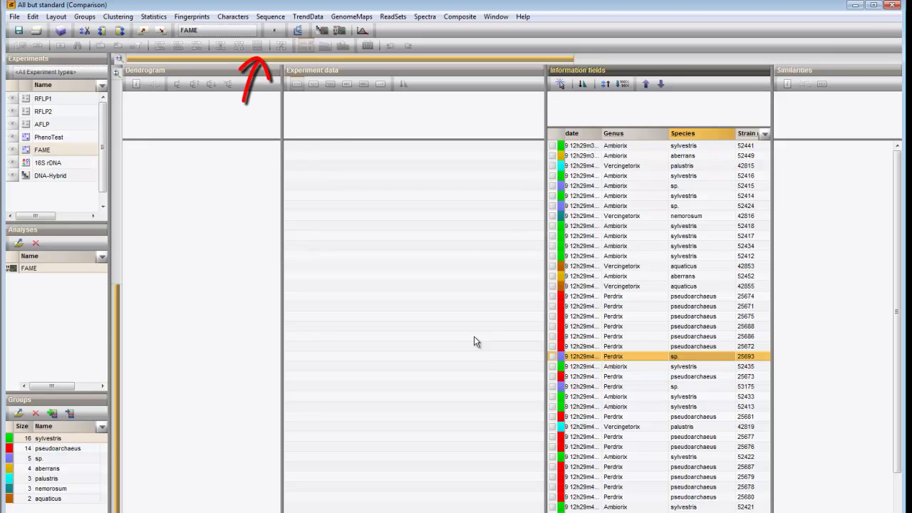
Start a PCA of the FAME data using Discriminants (with variance) and subtracted character averages
{"action": "left_click", "coordinate": [341, 32]}
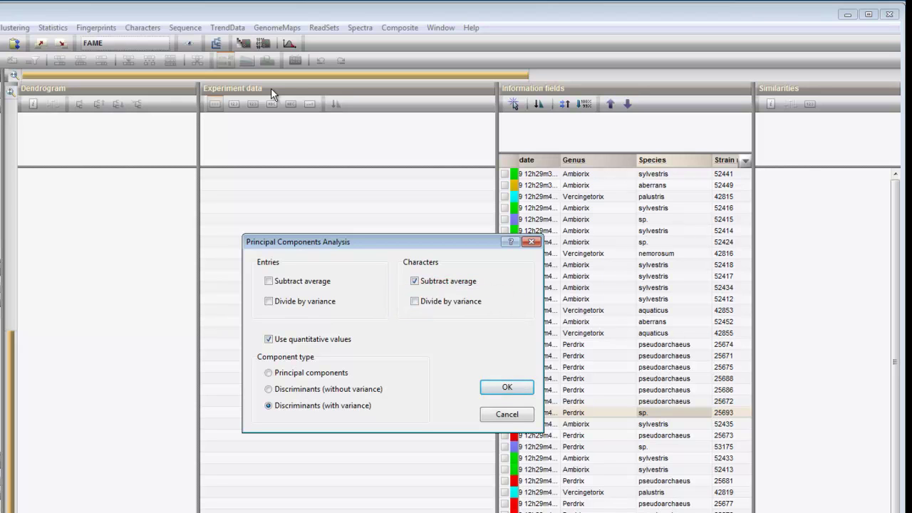
Run the PCA with these settings and reposition the resulting analysis window
{"action": "left_click", "coordinate": [530, 385]}
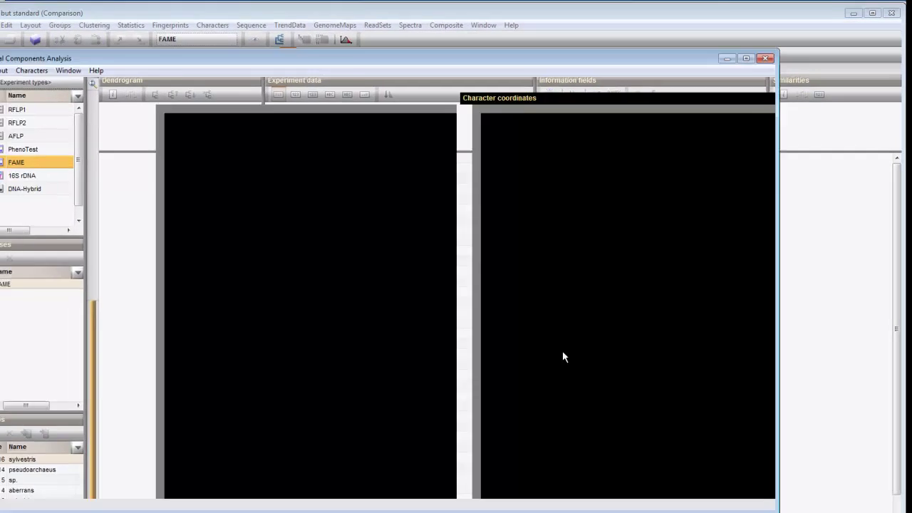
{"action": "left_click_drag", "start_coordinate": [482, 58], "coordinate": [504, 47]}
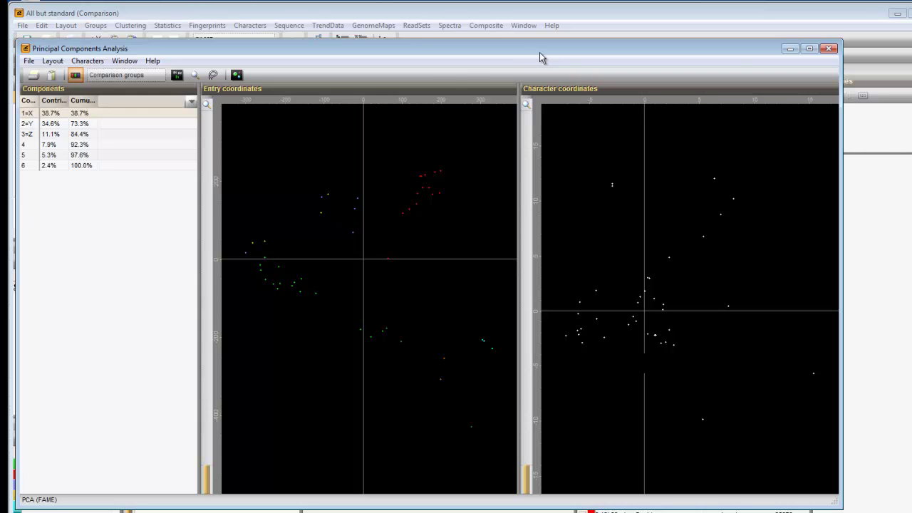
Zoom into the entry and character coordinate plots and recentre each with its scrollbars
{"action": "left_click_drag", "start_coordinate": [207, 467], "coordinate": [211, 384]}
{"action": "left_click_drag", "start_coordinate": [511, 258], "coordinate": [509, 203]}
{"action": "left_click_drag", "start_coordinate": [350, 489], "coordinate": [289, 489]}
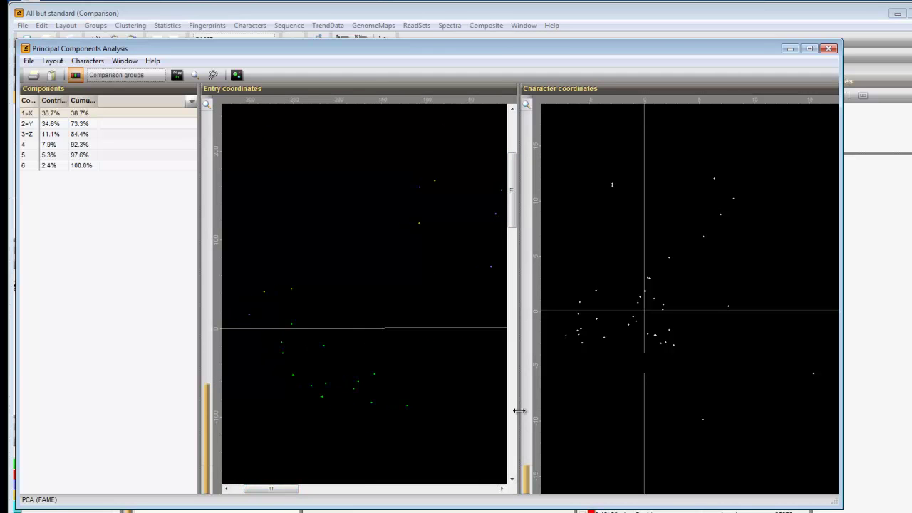
{"action": "left_click_drag", "start_coordinate": [528, 468], "coordinate": [534, 377]}
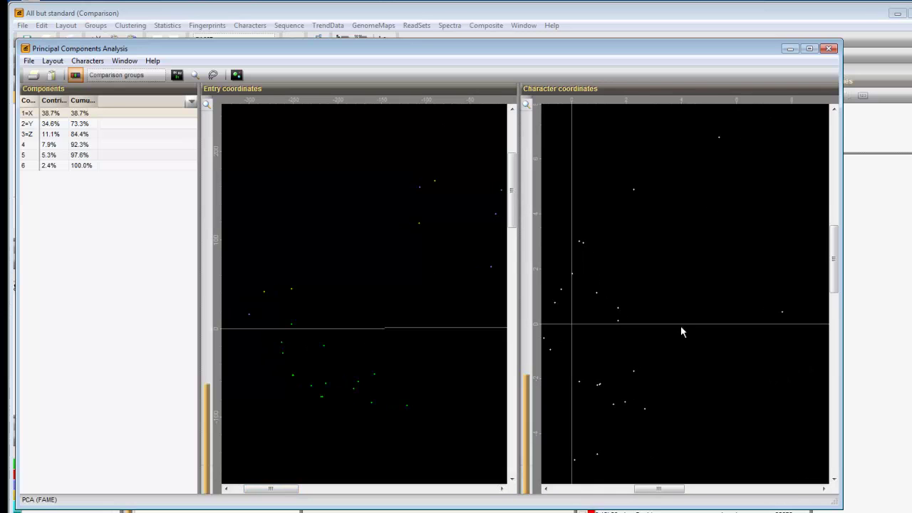
{"action": "left_click_drag", "start_coordinate": [834, 275], "coordinate": [834, 242]}
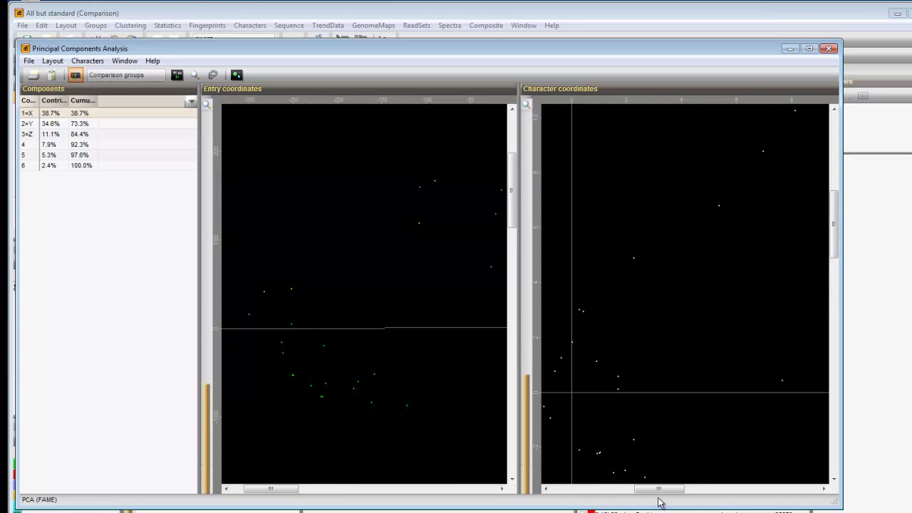
{"action": "left_click_drag", "start_coordinate": [663, 489], "coordinate": [618, 492]}
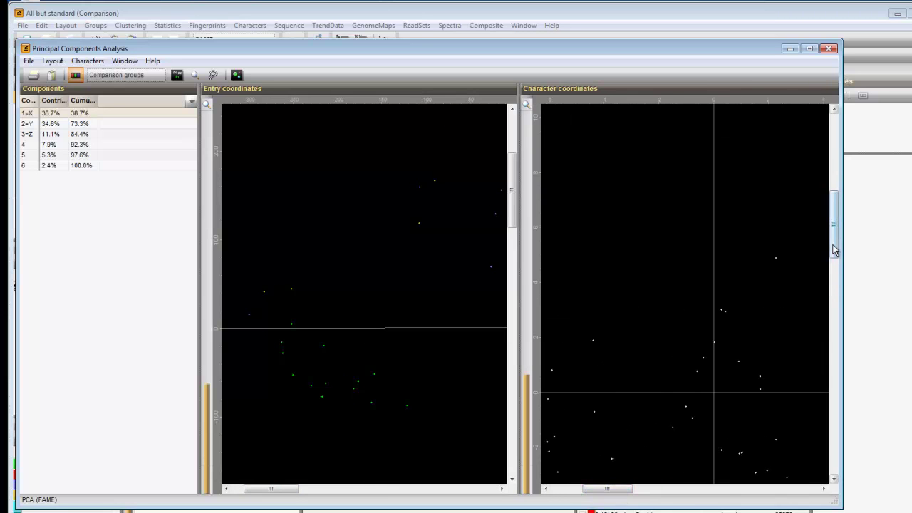
{"action": "left_click_drag", "start_coordinate": [834, 245], "coordinate": [834, 274]}
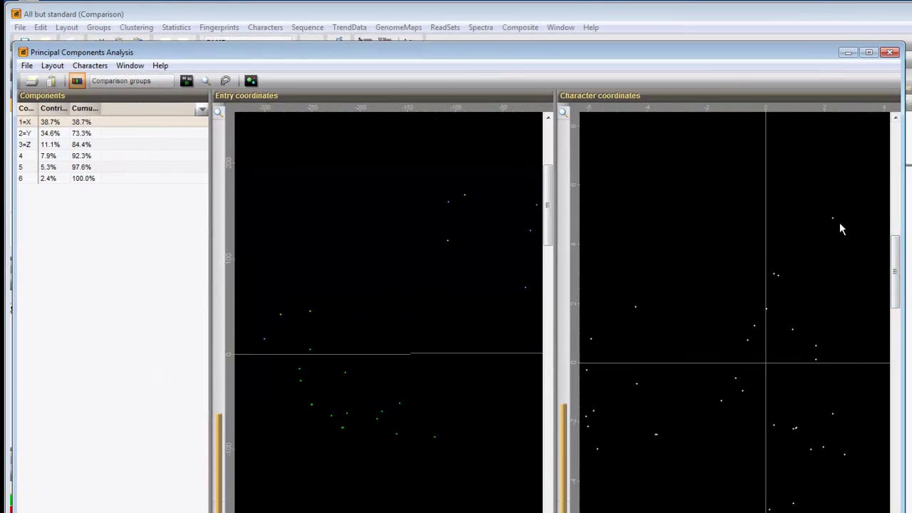
{"action": "mouse_move", "coordinate": [835, 223]}
{"action": "mouse_move", "coordinate": [779, 279]}
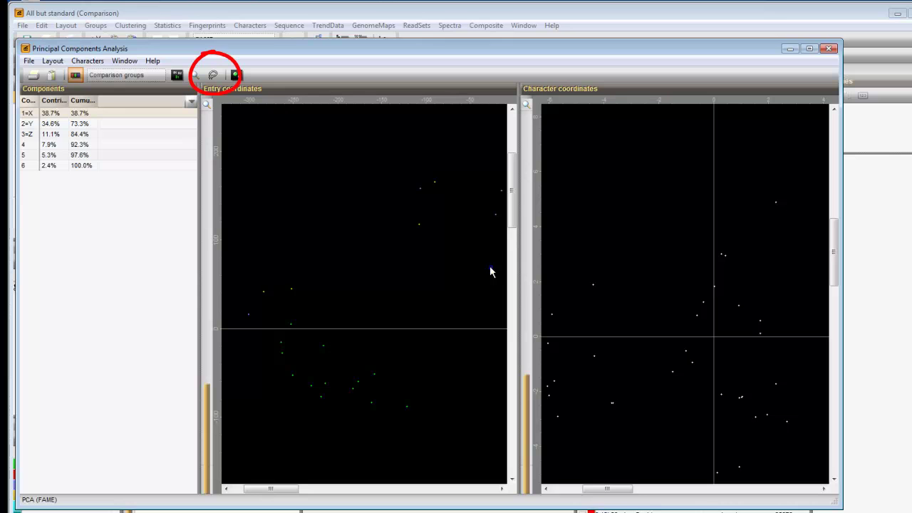
Lasso-select the upper-right cluster of entry points and check those entries in the main list
{"action": "left_click", "coordinate": [214, 75]}
{"action": "mouse_move", "coordinate": [379, 166]}
{"action": "left_mouse_down"}
{"action": "mouse_move", "coordinate": [417, 151]}
{"action": "mouse_move", "coordinate": [456, 199]}
{"action": "mouse_move", "coordinate": [389, 218]}
{"action": "left_mouse_up"}
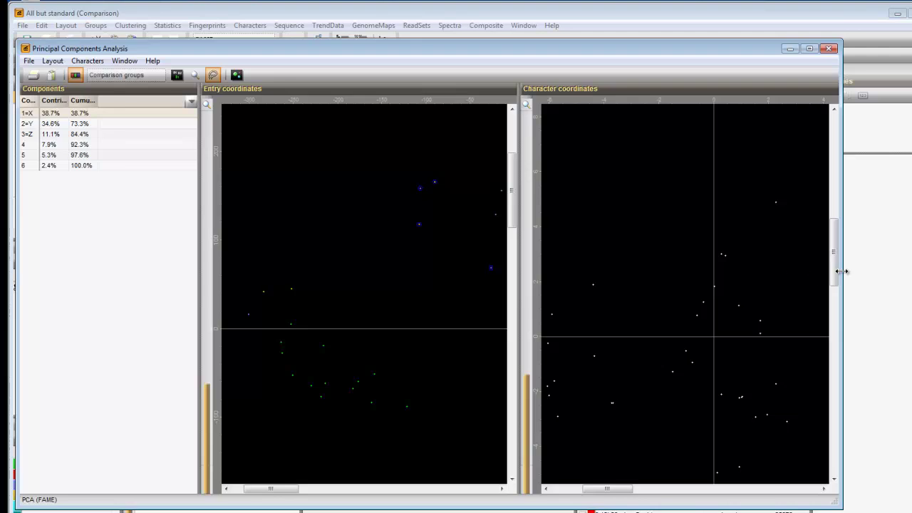
{"action": "left_click", "coordinate": [887, 276]}
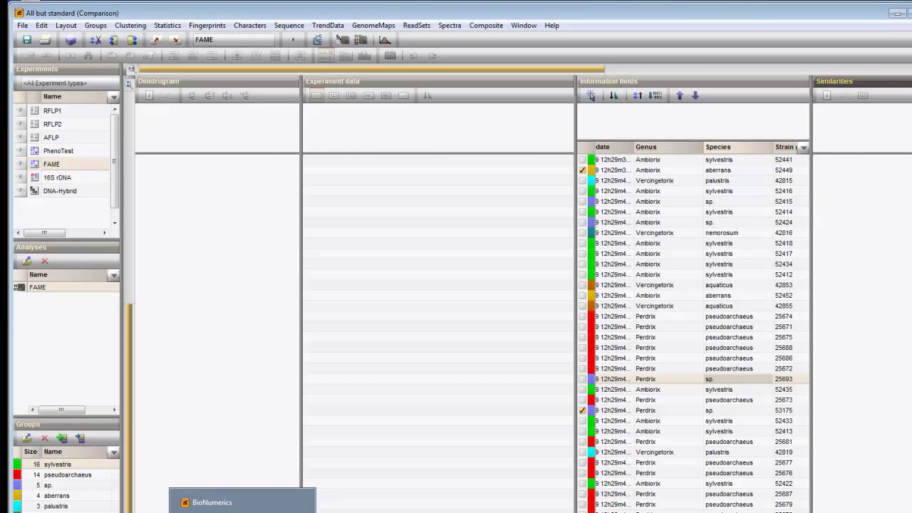
Export all entry coordinates from the analysis window to export.csv
{"action": "left_click", "coordinate": [228, 503]}
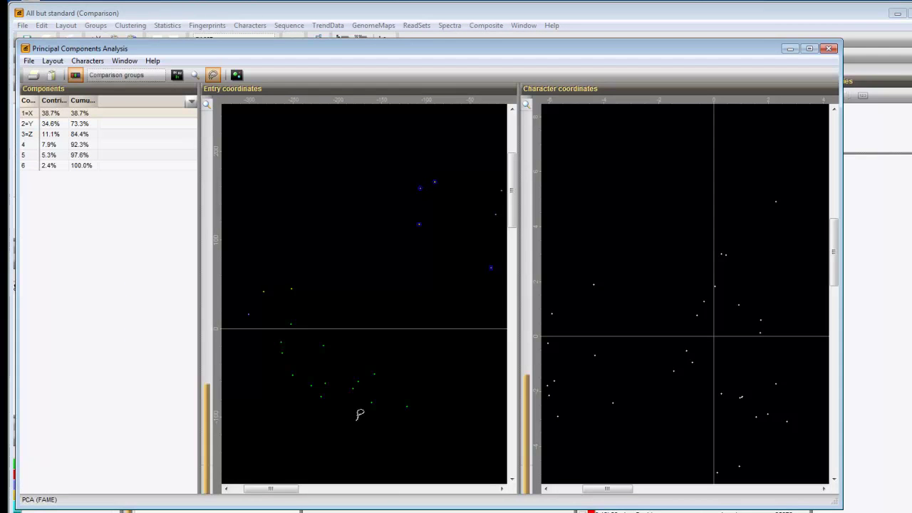
{"action": "left_click", "coordinate": [30, 62]}
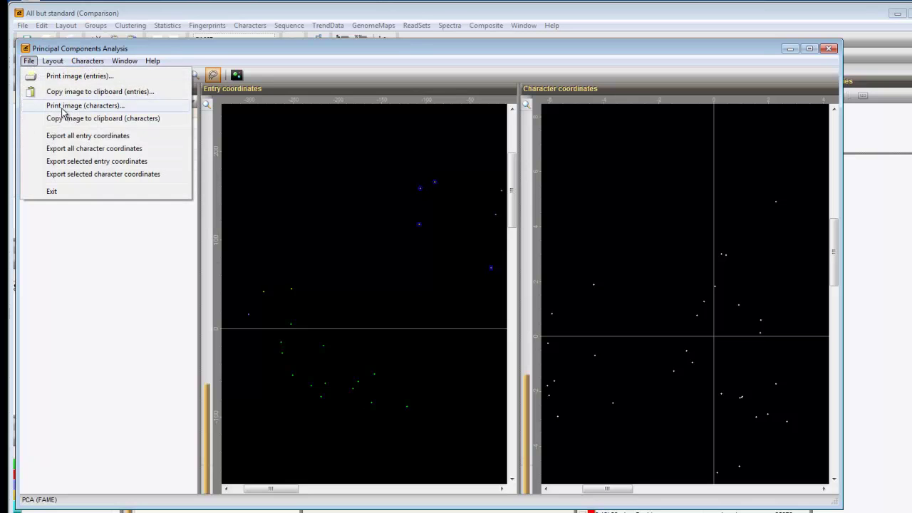
{"action": "left_click", "coordinate": [78, 137]}
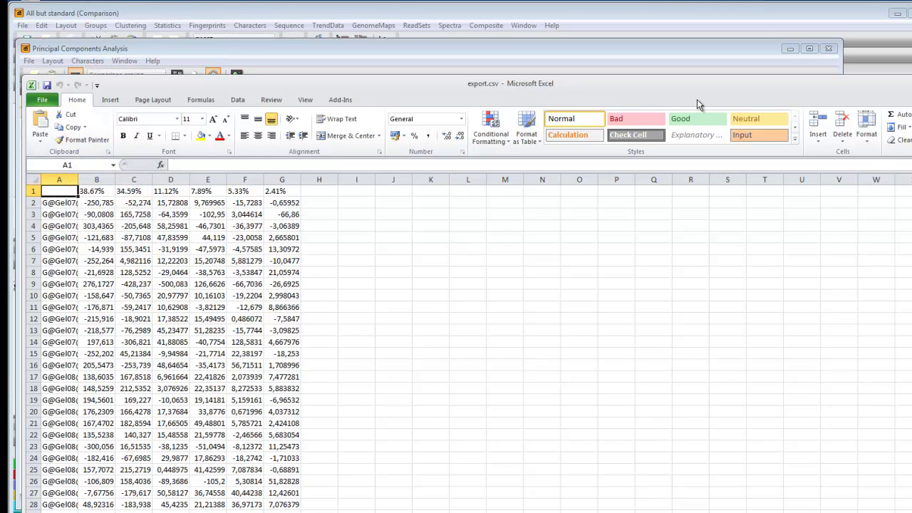
Bring the Principal Components Analysis window back in front of Excel
{"action": "left_click", "coordinate": [239, 75]}
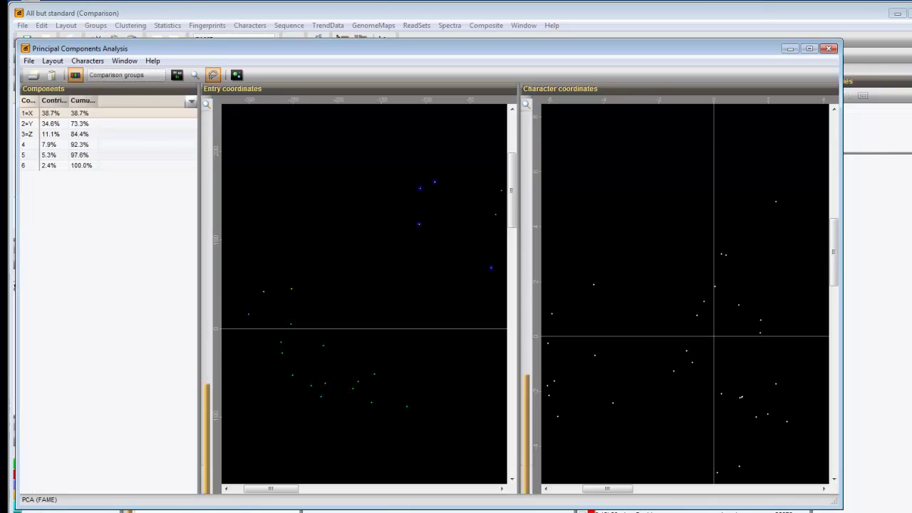
Open the PCA's 3D coordinate space in a large, centred window
{"action": "left_click", "coordinate": [238, 75]}
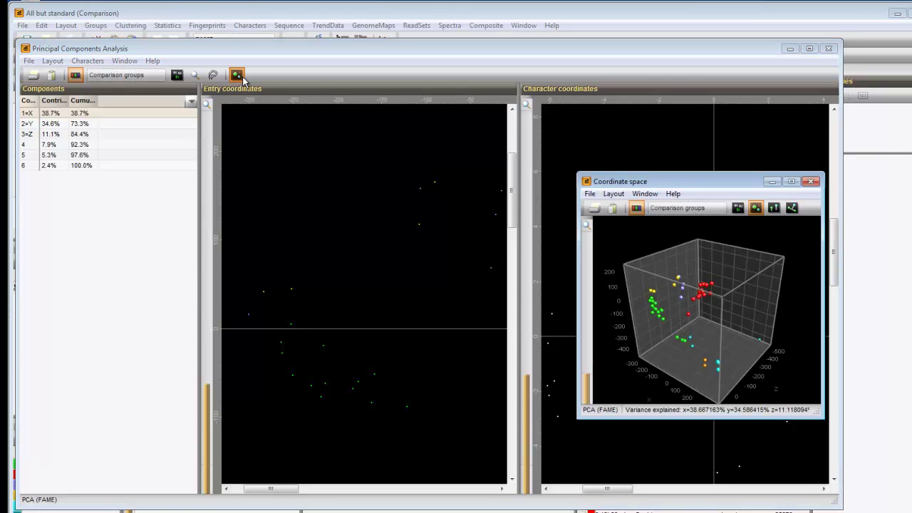
{"action": "left_click_drag", "start_coordinate": [681, 183], "coordinate": [247, 65]}
{"action": "left_click_drag", "start_coordinate": [406, 308], "coordinate": [574, 487]}
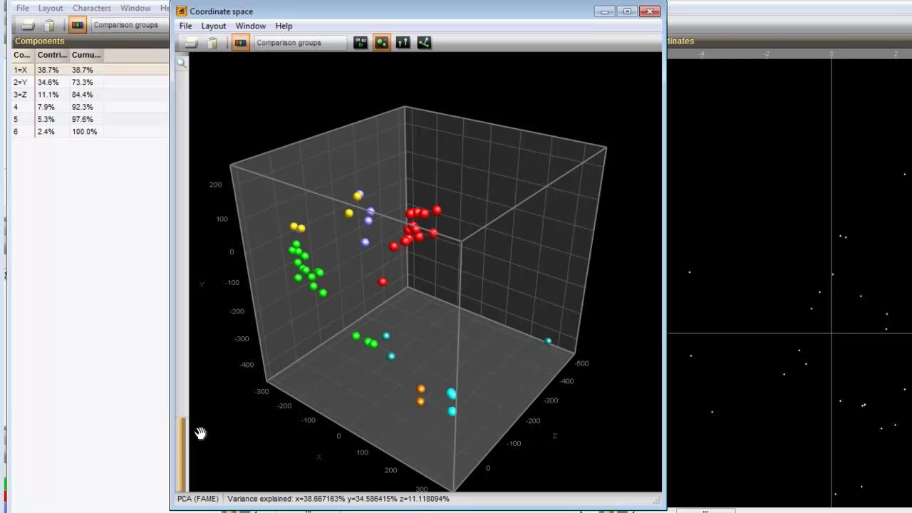
Zoom into the 3D point cloud, then rotate and tilt it to view clusters from higher up
{"action": "mouse_move", "coordinate": [182, 419]}
{"action": "left_mouse_down"}
{"action": "mouse_move", "coordinate": [196, 334]}
{"action": "mouse_move", "coordinate": [183, 295]}
{"action": "mouse_move", "coordinate": [172, 405]}
{"action": "left_mouse_up"}
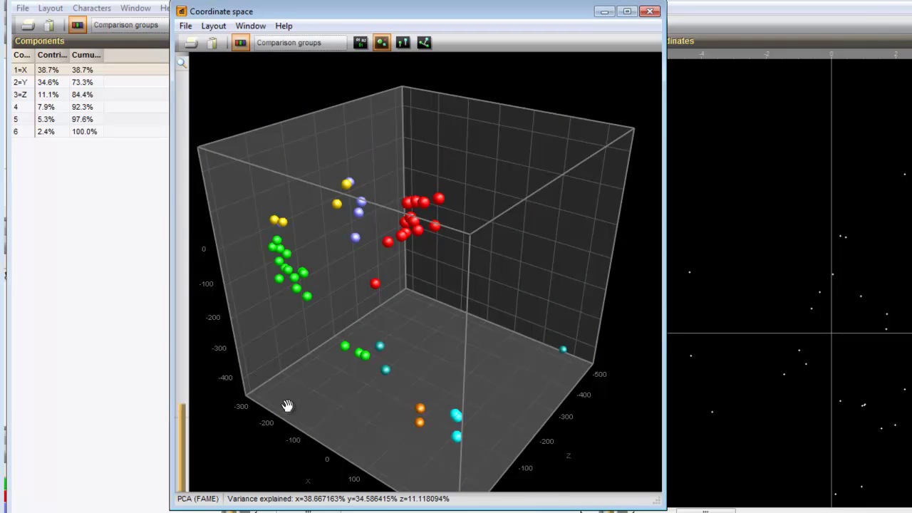
{"action": "left_click_drag", "start_coordinate": [288, 406], "coordinate": [444, 392]}
{"action": "left_click_drag", "start_coordinate": [285, 393], "coordinate": [464, 397]}
{"action": "left_click_drag", "start_coordinate": [302, 394], "coordinate": [503, 387]}
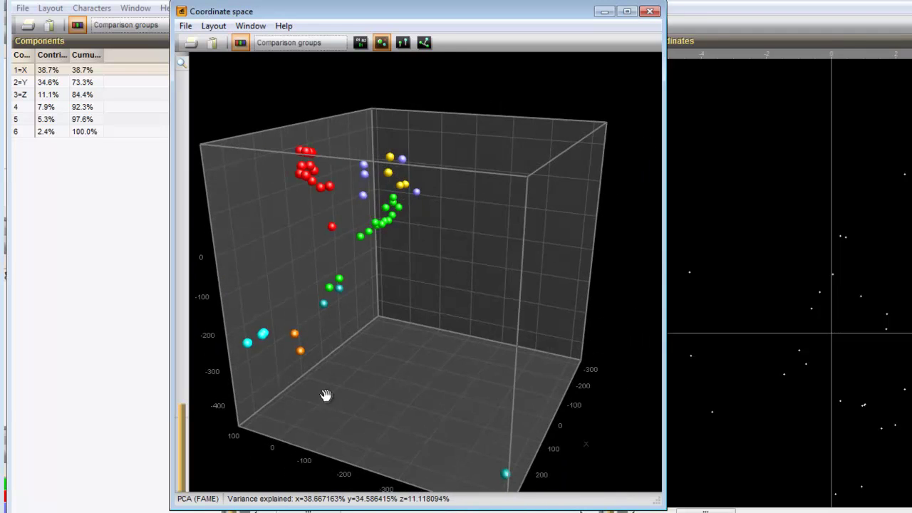
{"action": "left_click_drag", "start_coordinate": [303, 401], "coordinate": [534, 377]}
{"action": "left_click_drag", "start_coordinate": [362, 411], "coordinate": [423, 464]}
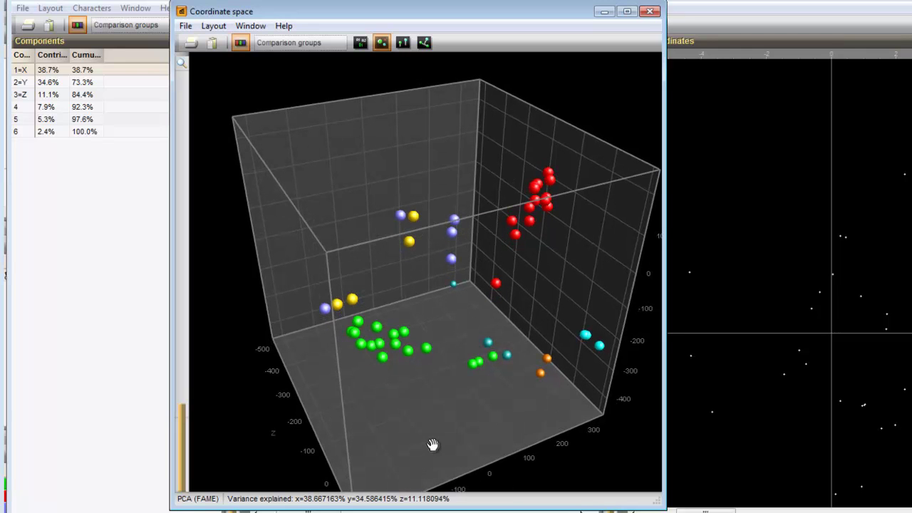
Mark both the lower and upper orange spheres in the 3D plot
{"action": "left_click", "coordinate": [542, 373]}
{"action": "left_click", "coordinate": [547, 360]}
Open entry G@Gel07@015's record from its sphere and display its FAME character values
{"action": "double_click", "coordinate": [540, 373]}
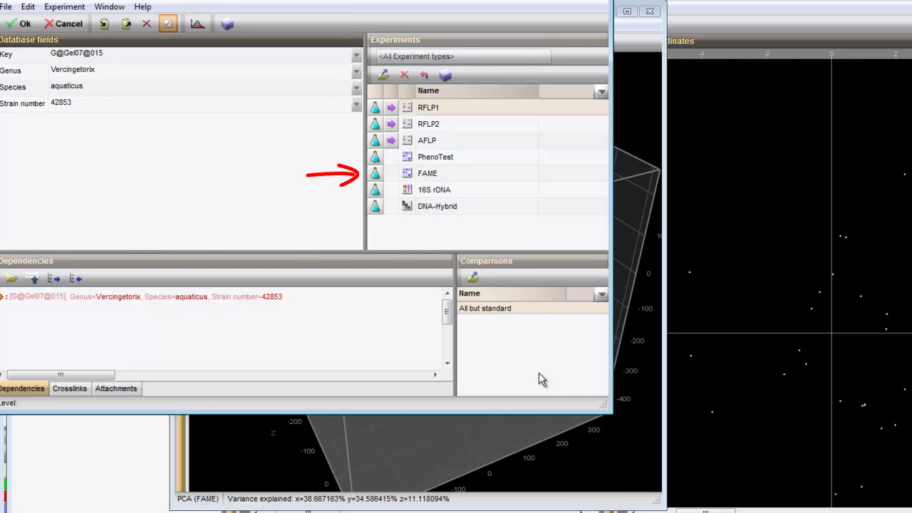
{"action": "left_click", "coordinate": [375, 175]}
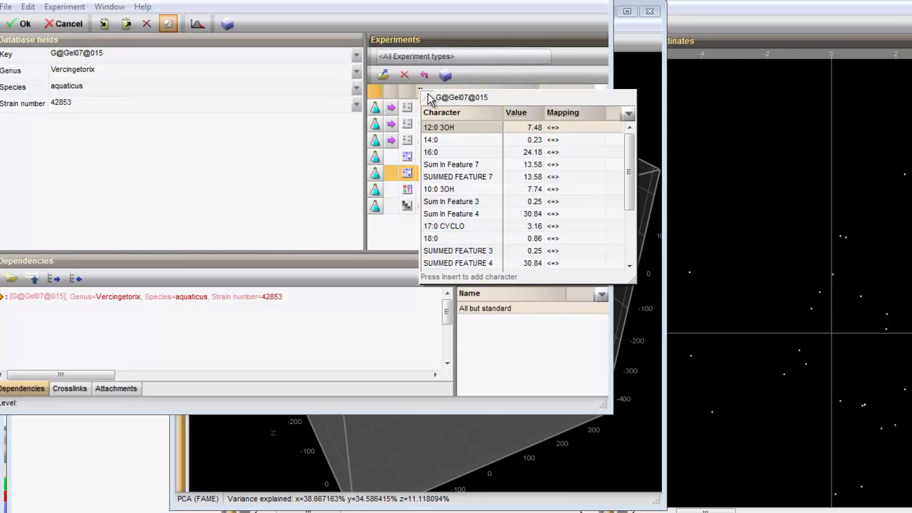
Close the entry record and overlay the FAME tree as white branches on the 3D plot
{"action": "left_click", "coordinate": [598, 3]}
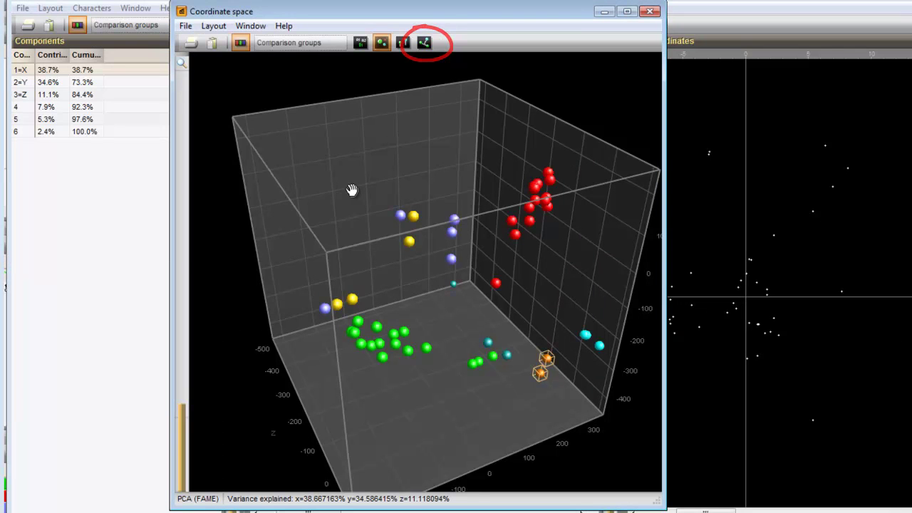
{"action": "left_click", "coordinate": [424, 45]}
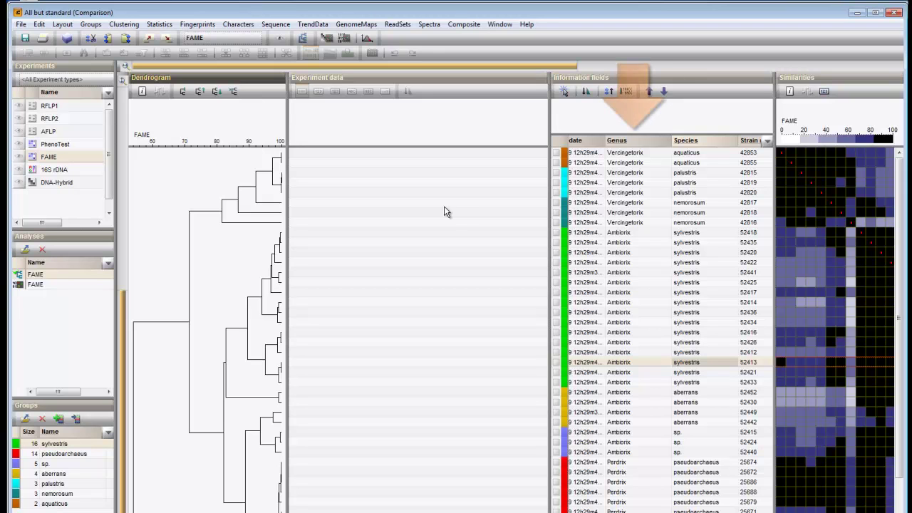
Build colour groups from the Genus field: Ambiorix (23), Perdrix (16) and Vercingetorix (8)
{"action": "right_click", "coordinate": [630, 138]}
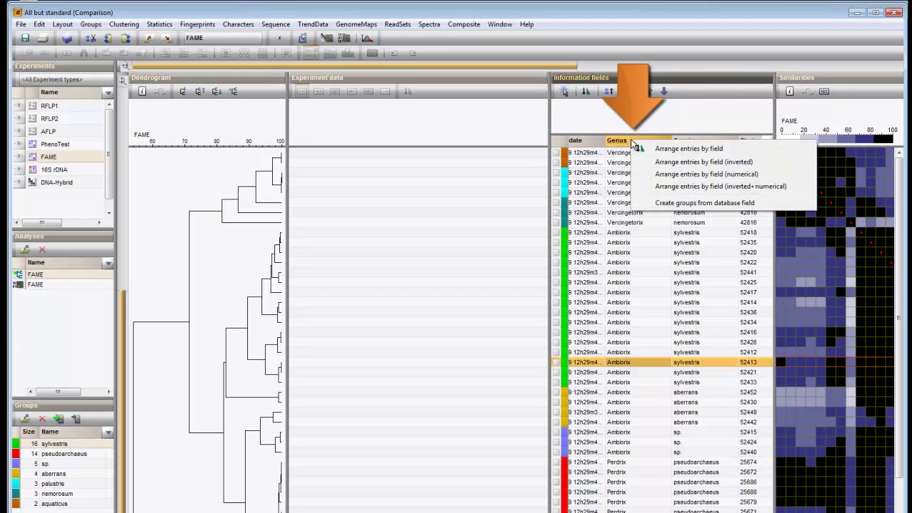
{"action": "left_click", "coordinate": [673, 204]}
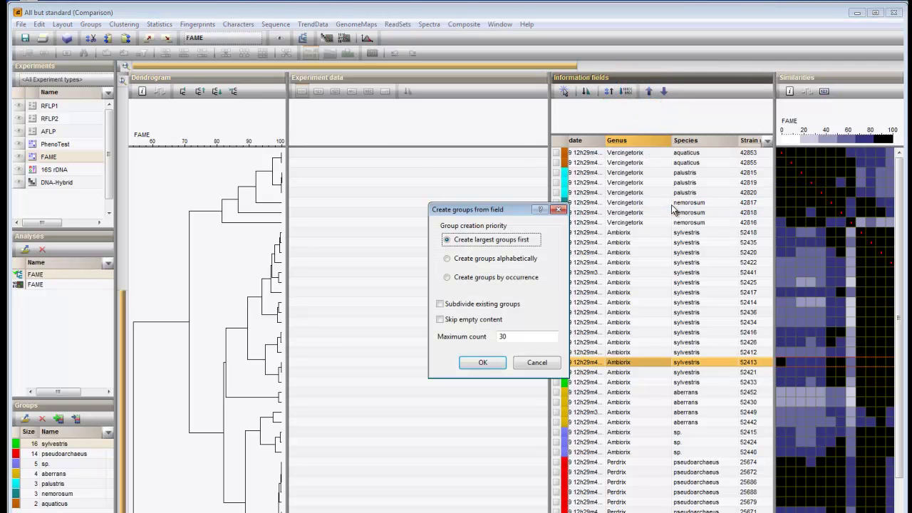
{"action": "left_click", "coordinate": [482, 363]}
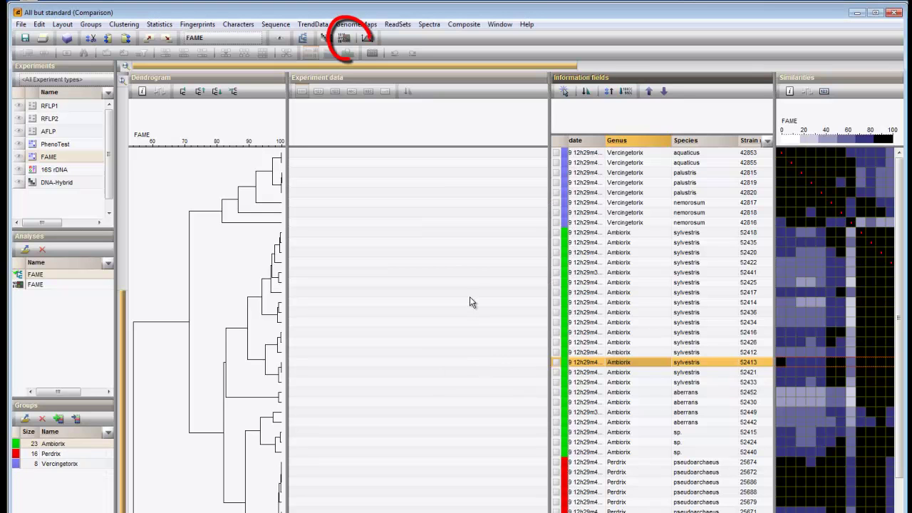
Start a new PCA using Discriminants (with variance) as the component type
{"action": "left_click", "coordinate": [343, 38]}
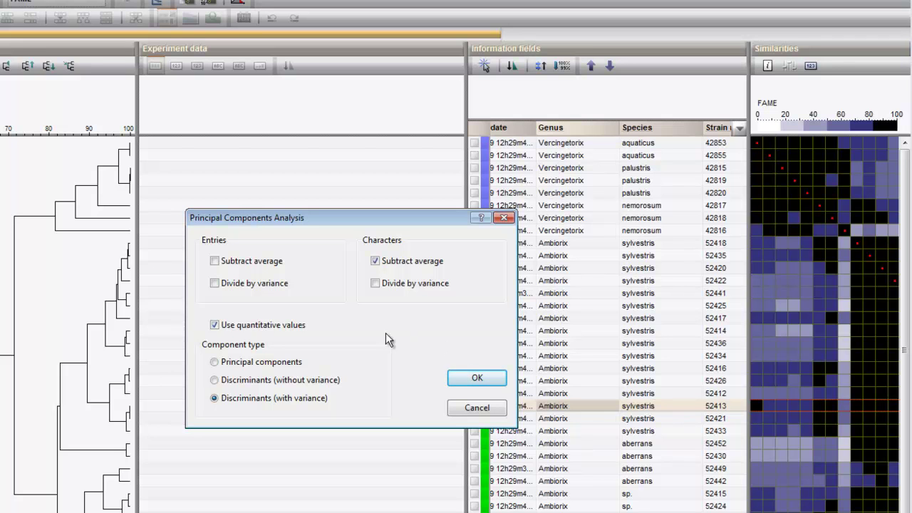
{"action": "left_click", "coordinate": [214, 380]}
{"action": "left_click", "coordinate": [214, 398]}
{"action": "left_click", "coordinate": [476, 380]}
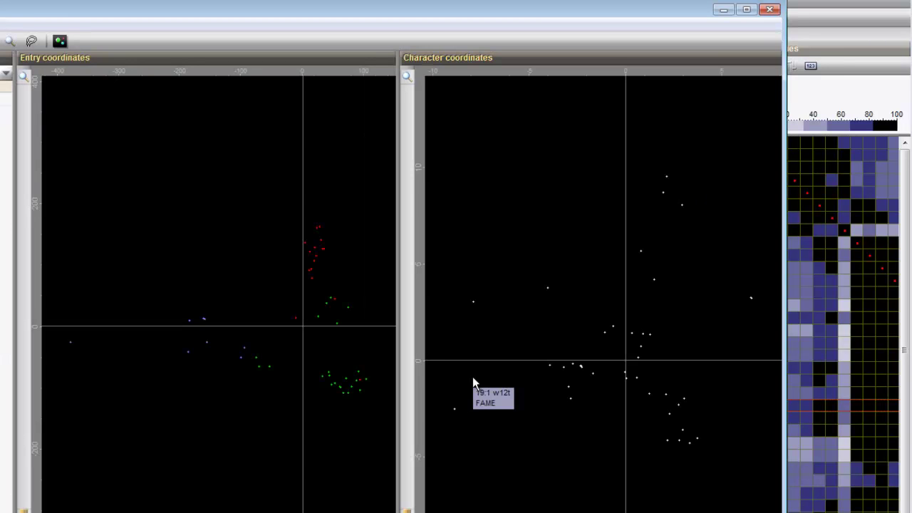